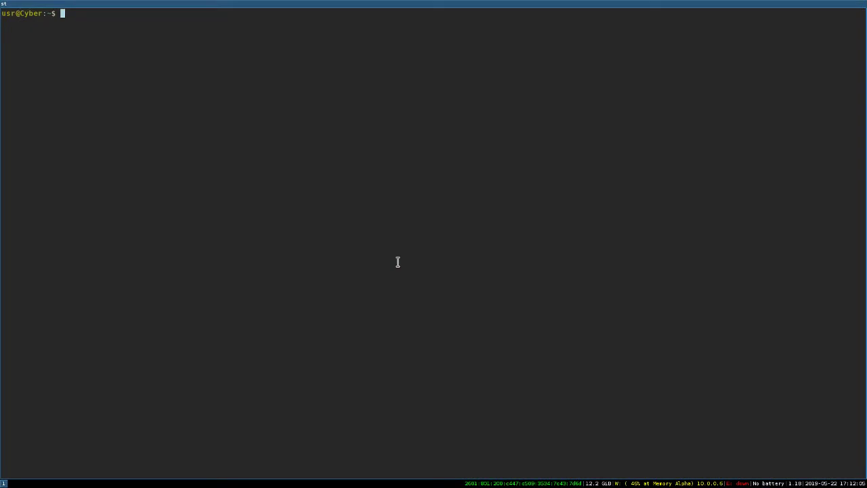
Launch ranger and browse into Pictures/Wallpapers to select Wallpaper.jpg.
type("ranger")
key("Return")
key("j")
key("j")
key("j")
key("j")
key("j")
key("j")
key("k")
key("l")
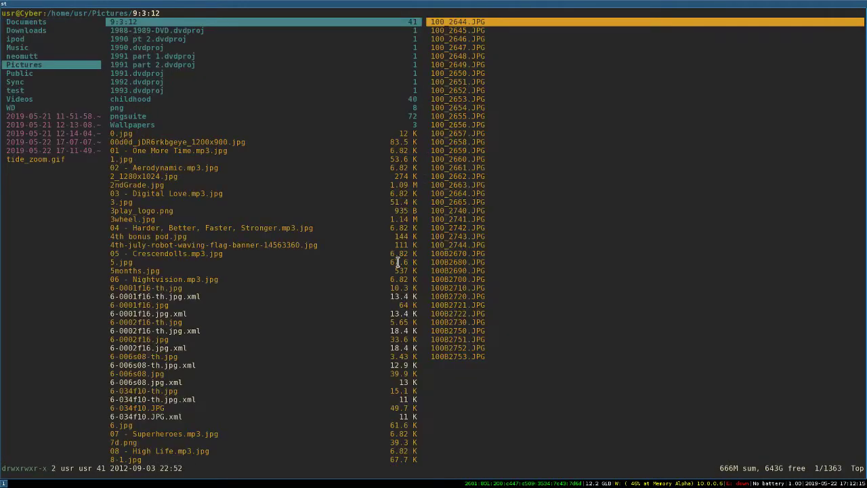
key("j")
key("j")
key("j")
key("j")
key("j")
key("j")
key("j")
key("j")
key("j")
key("j")
key("j")
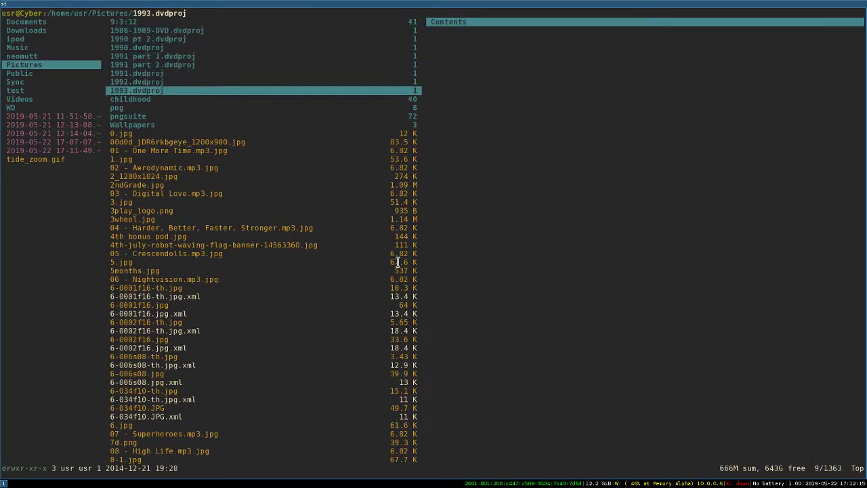
key("j")
key("l")
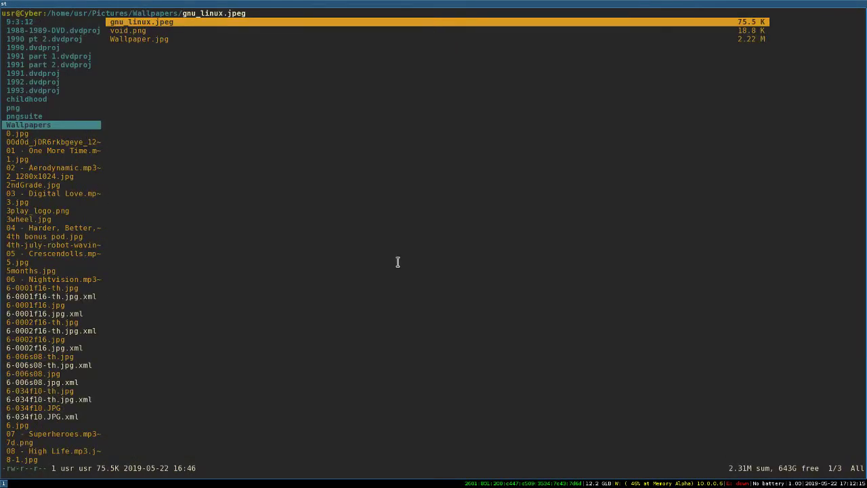
key("j")
key("j")
key("l")
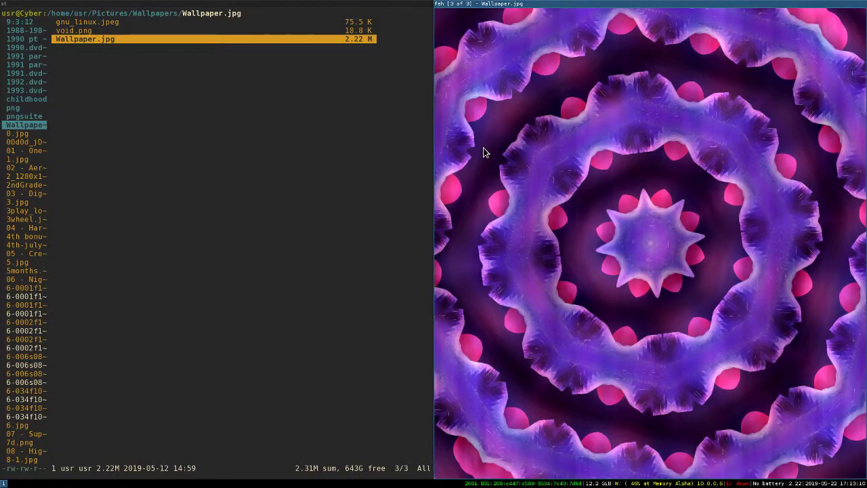
Use feh's File > Background > Set Filled to make Wallpaper.jpg the filled desktop background.
right_click(483, 152)
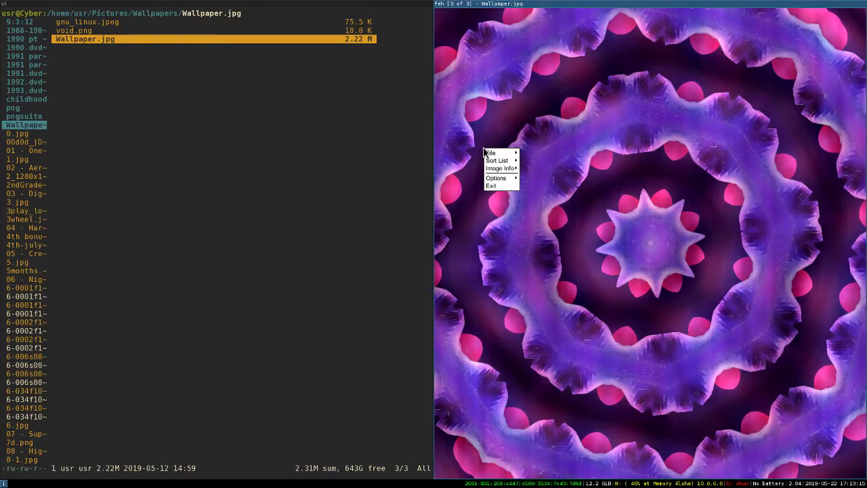
mouse_move(489, 153)
mouse_move(542, 199)
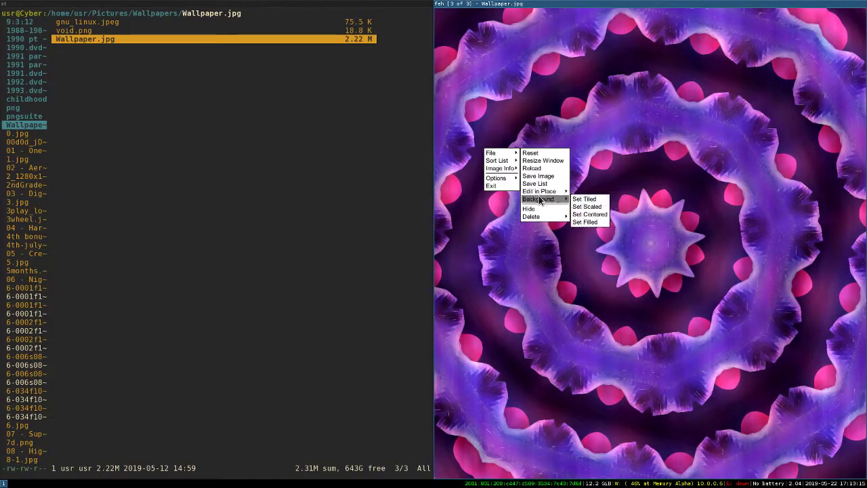
left_click(587, 222)
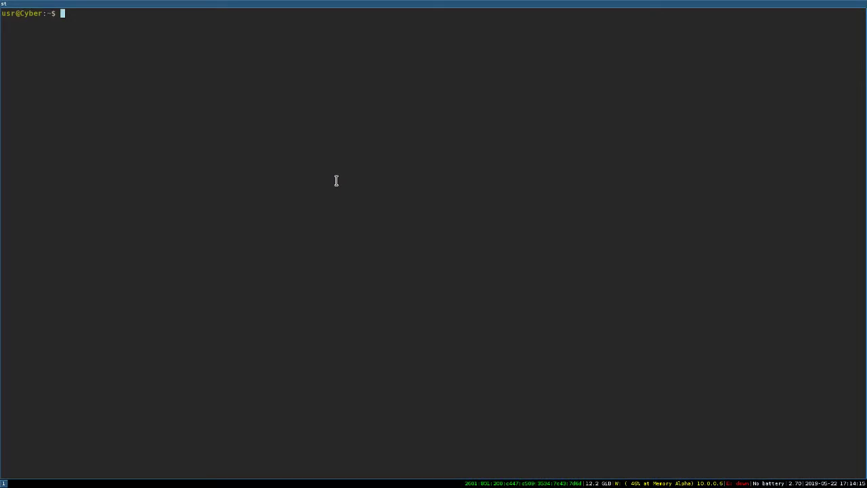
Open the feh manual with 'man feh' and scroll to the BACKGROUND SETTING section.
type("man feh")
key("Return")
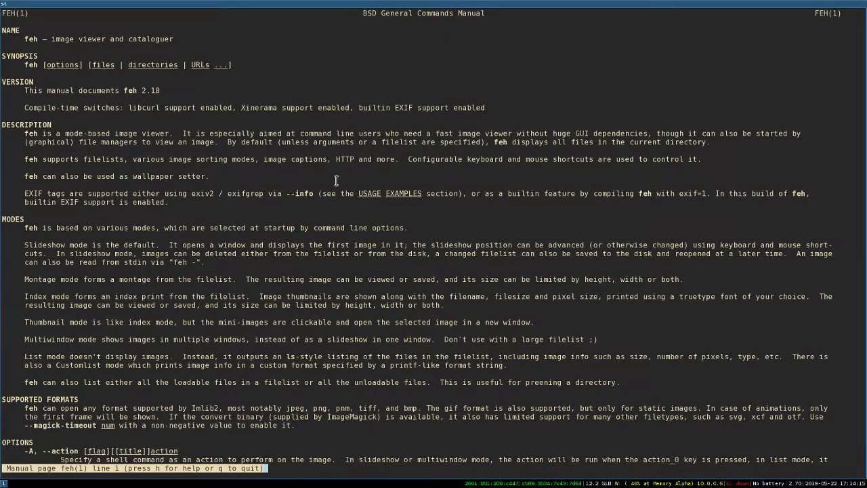
scroll(336, 180, "down", 6)
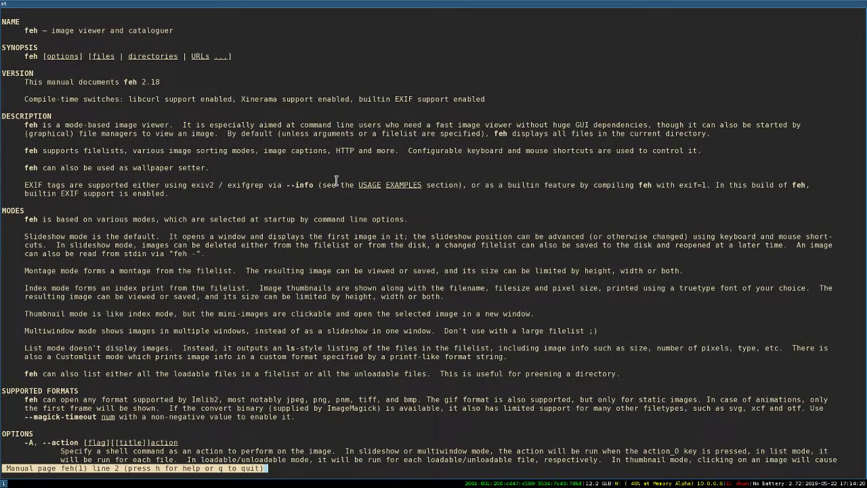
scroll(336, 180, "down", 10)
scroll(336, 180, "down", 9)
scroll(336, 181, "down", 9)
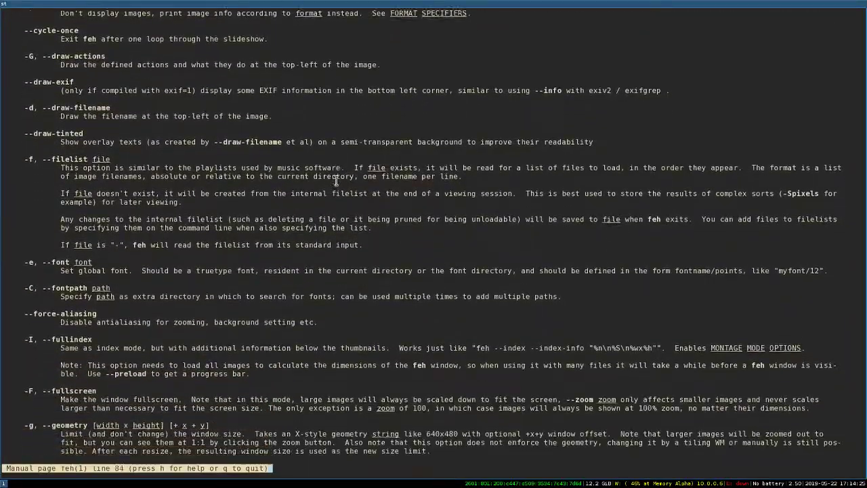
scroll(336, 181, "down", 9)
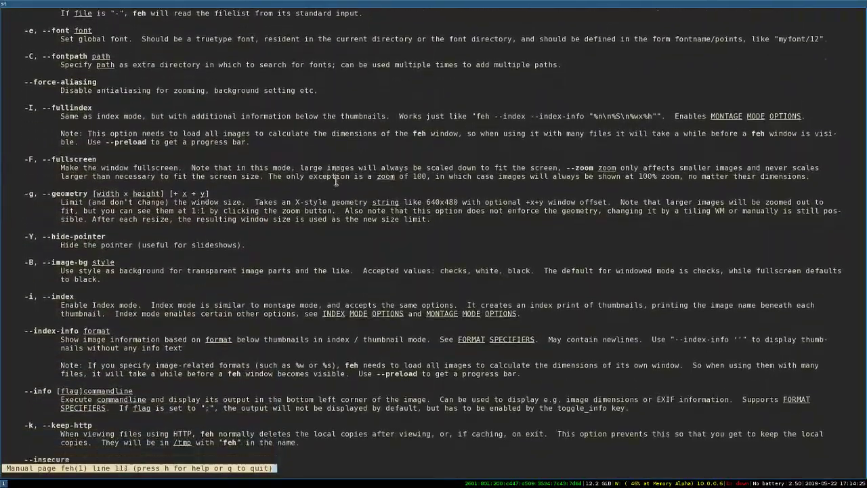
scroll(336, 180, "down", 10)
scroll(337, 180, "down", 9)
scroll(336, 181, "down", 10)
scroll(337, 180, "down", 8)
scroll(336, 181, "down", 9)
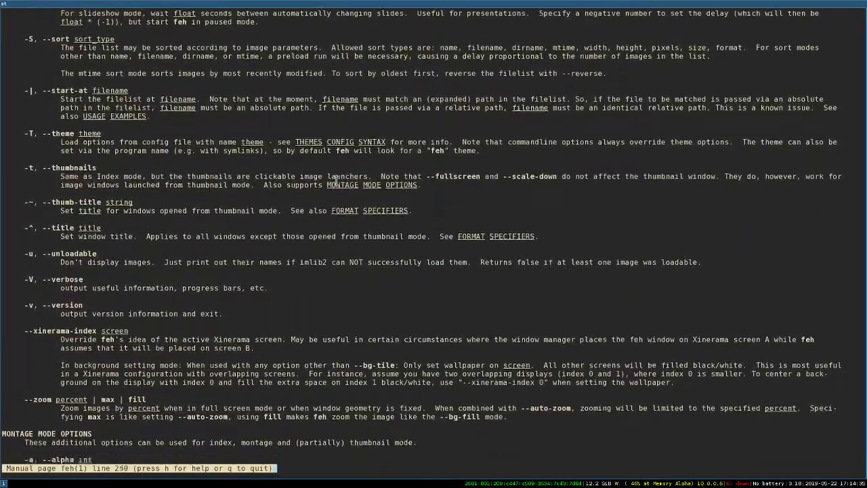
scroll(336, 181, "down", 6)
scroll(336, 181, "down", 6)
scroll(336, 180, "down", 2)
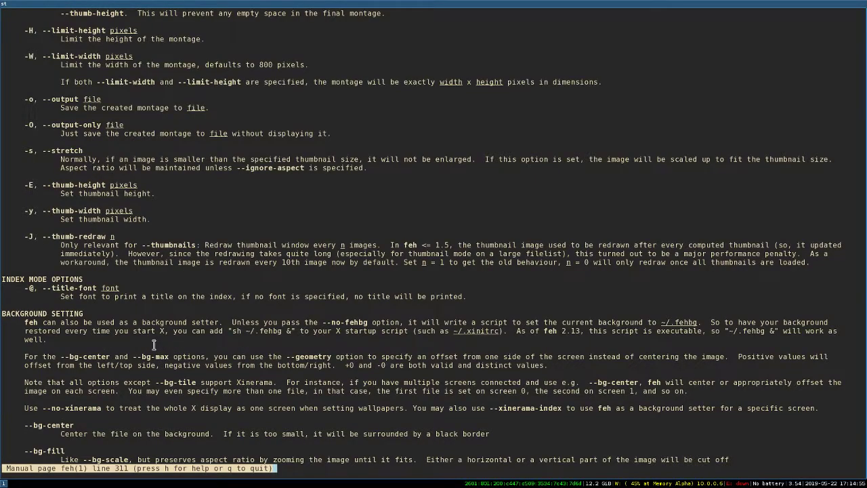
scroll(153, 344, "down", 9)
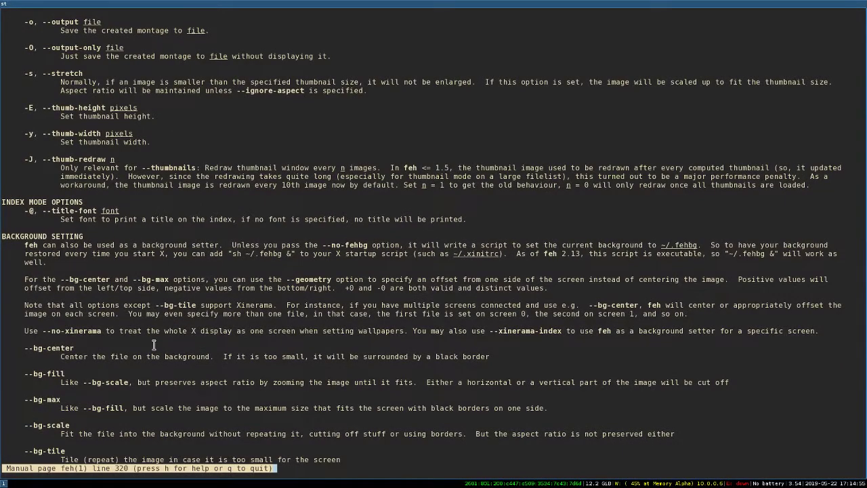
scroll(154, 345, "down", 3)
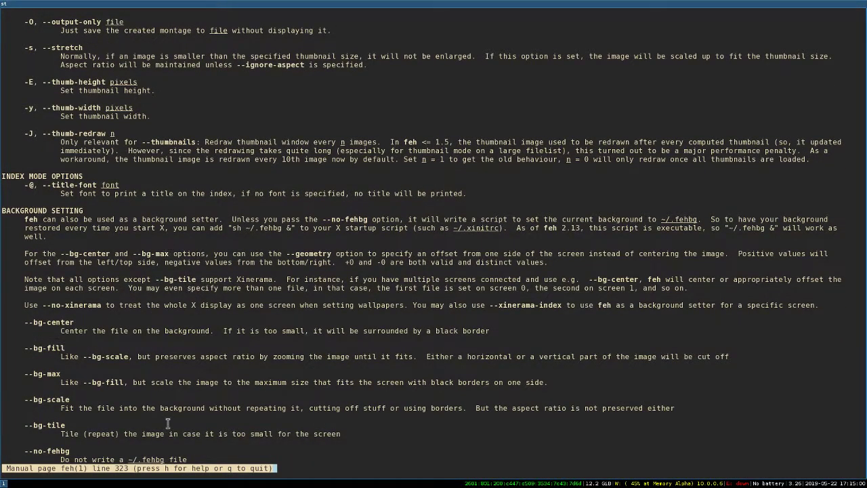
scroll(57, 414, "down", 2)
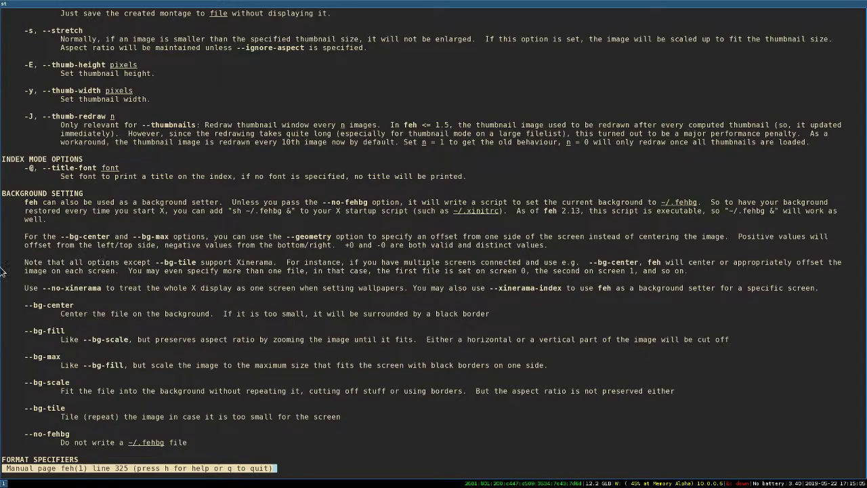
scroll(108, 333, "down", 8)
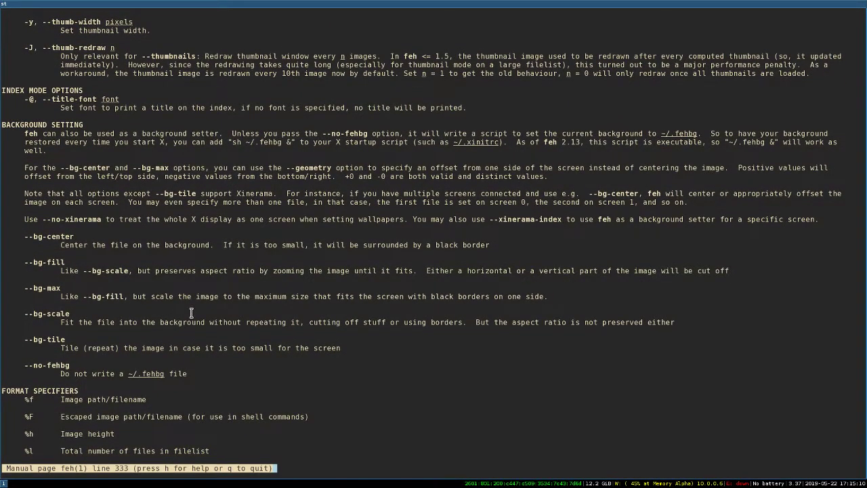
scroll(192, 312, "down", 17)
scroll(192, 313, "up", 20)
scroll(192, 313, "up", 13)
scroll(192, 312, "up", 4)
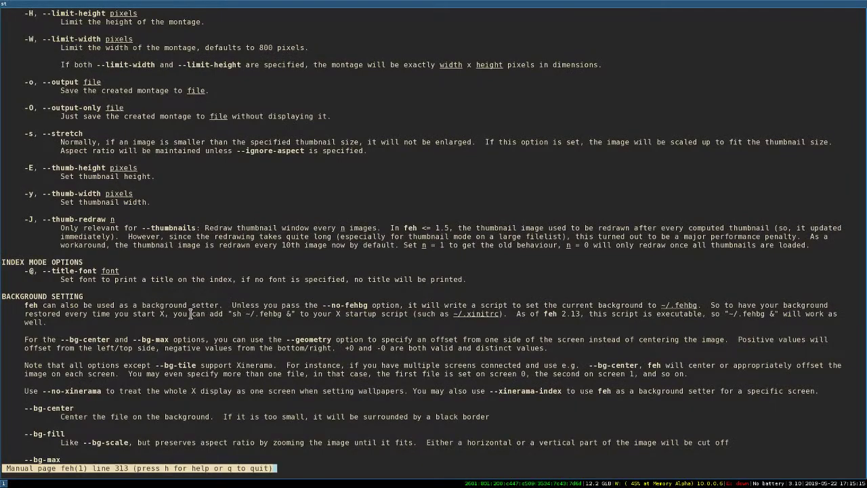
scroll(192, 313, "down", 12)
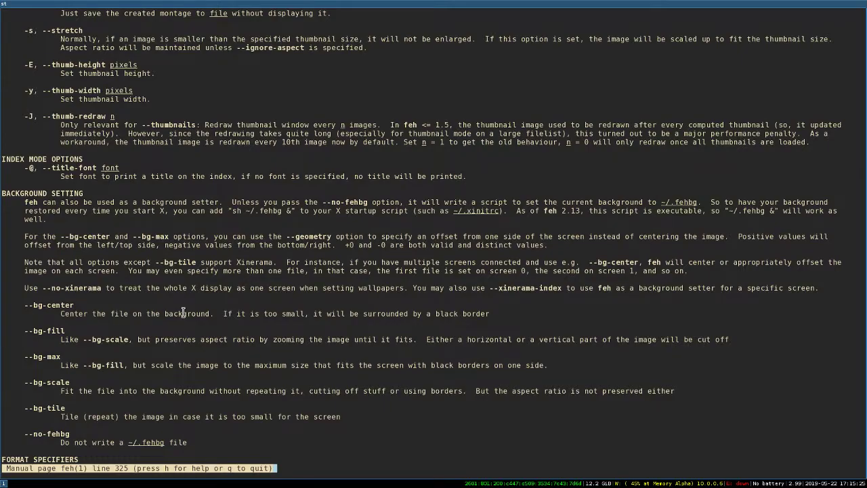
Quit the manual, become root in a new terminal, and enter 'vim ~/.bash_profile'.
scroll(183, 312, "down", 1)
key("q")
key("super+Return")
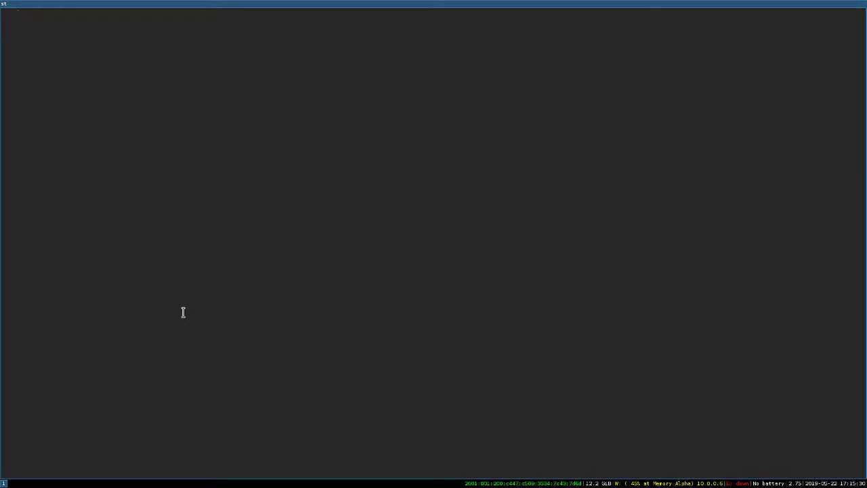
type("su")
key("Return")
key("Return")
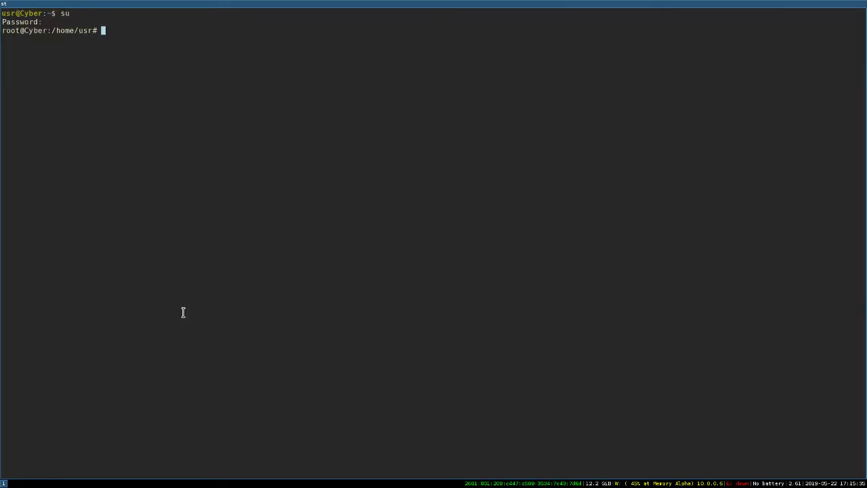
type("vim ~/.bash_profile")
key("Return")
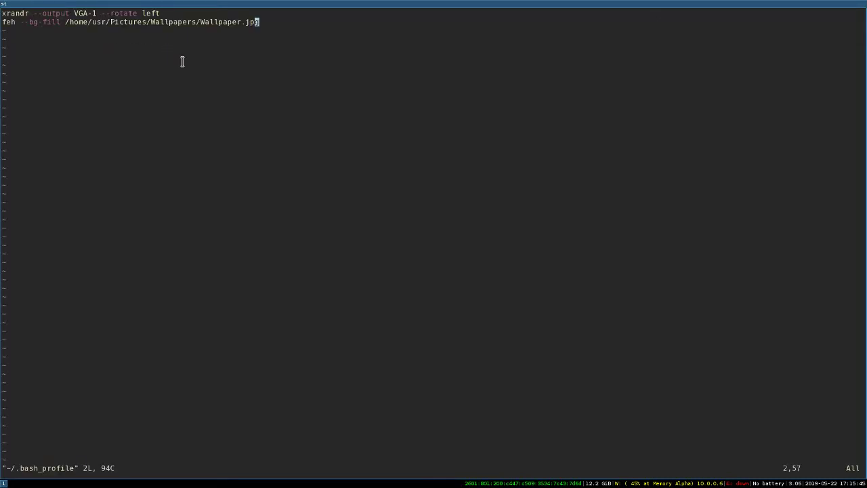
right_click(33, 25)
left_click(68, 49)
left_click(93, 58)
left_click(277, 24)
Enlarge the terminal font and inspect the feh wallpaper path and the xrandr line.
key("ctrl+shift+Page_Up")
key("ctrl+shift+Page_Up")
key("ctrl+shift+Page_Up")
key("ctrl+shift+Page_Up")
key("ctrl+shift+Page_Up")
key("ctrl+shift+Page_Up")
key("ctrl+shift+Page_Up")
key("ctrl+shift+Page_Up")
key("ctrl+shift+Page_Up")
key("ctrl+shift+Page_Up")
key("ctrl+shift+Page_Up")
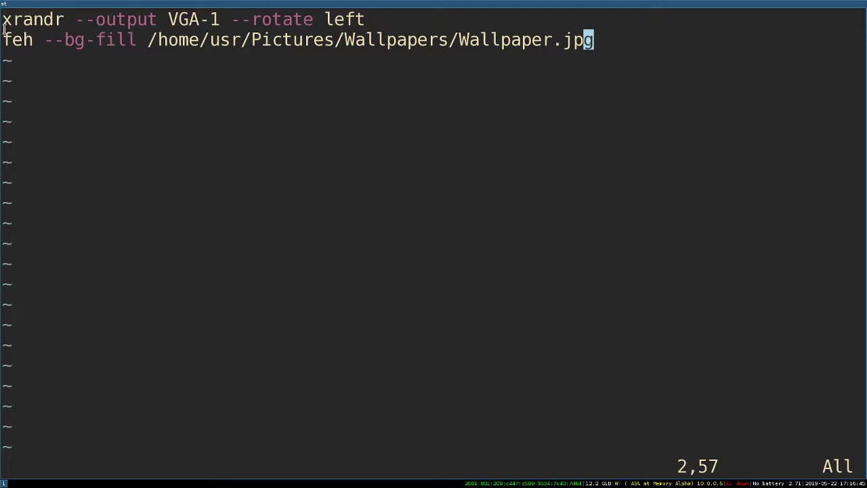
left_click_drag(5, 39, 470, 39)
left_click(601, 39)
left_click(268, 80)
left_click(329, 116)
left_click(372, 23)
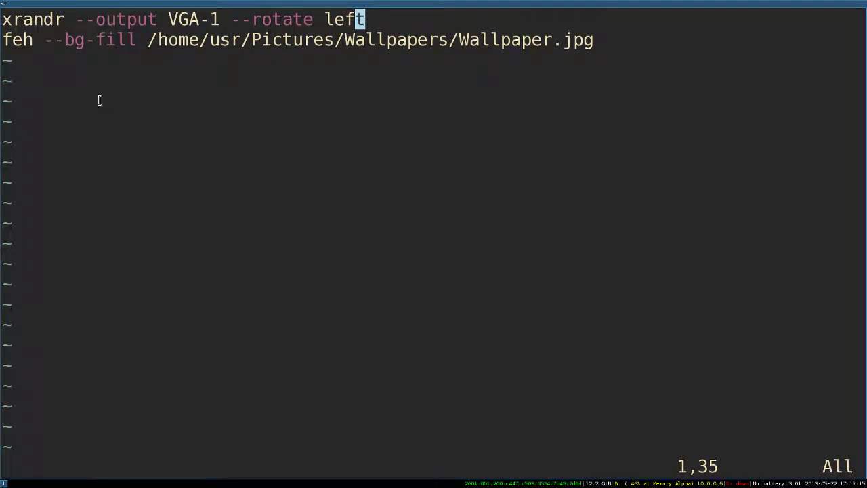
Quit vim with :q and run xrandr, picking out VGA-1 at 900x1440 rotated left.
type(":q")
key("Return")
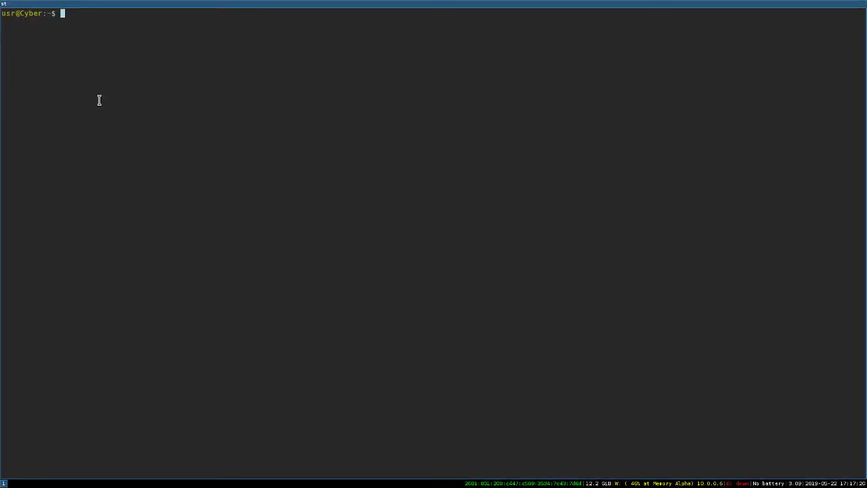
type("xrandr")
key("Return")
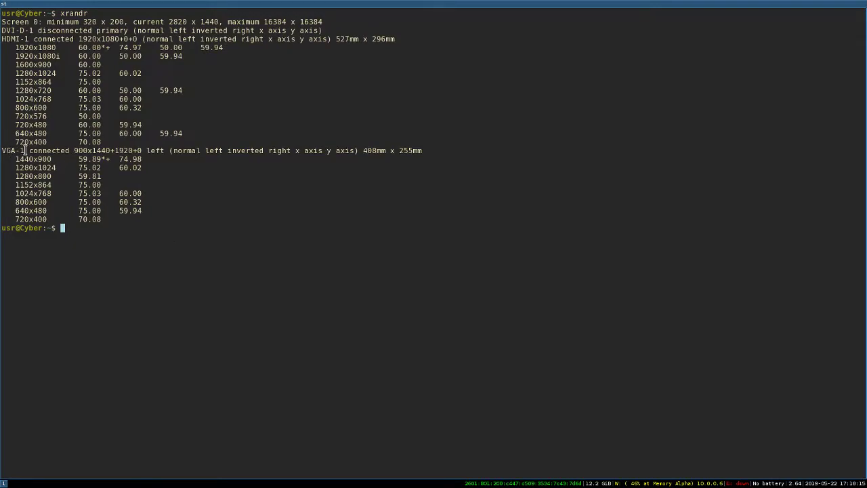
double_click(14, 151)
left_click(182, 252)
Become root with su and reopen ~/.bash_profile in vim with an enlarged font.
type("su")
key("Return")
key("Return")
type("vim ~/.bash_profile")
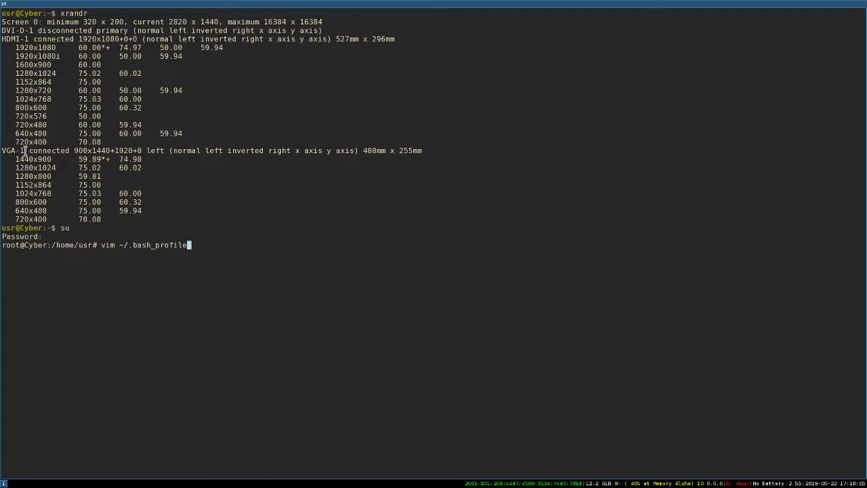
key("Return")
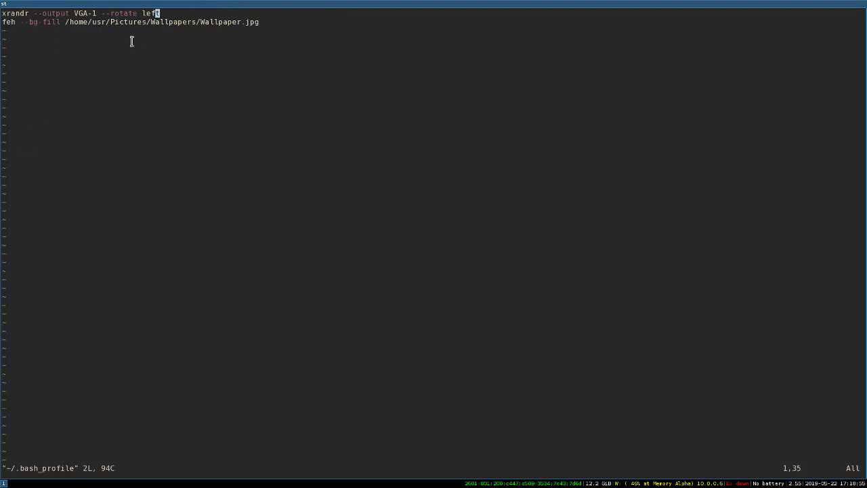
key("ctrl+shift+Page_Up")
key("ctrl+shift+Page_Up")
key("ctrl+shift+Page_Up")
key("ctrl+shift+Page_Up")
key("ctrl+shift+Page_Up")
key("ctrl+shift+Page_Up")
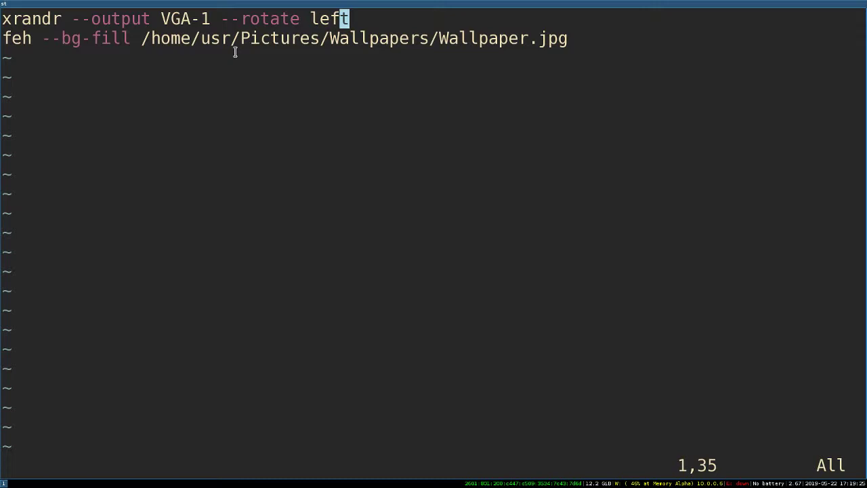
Save and quit vim with :x, shrink the font, exit root, and start typing man xrandr.
type(":x")
key("Return")
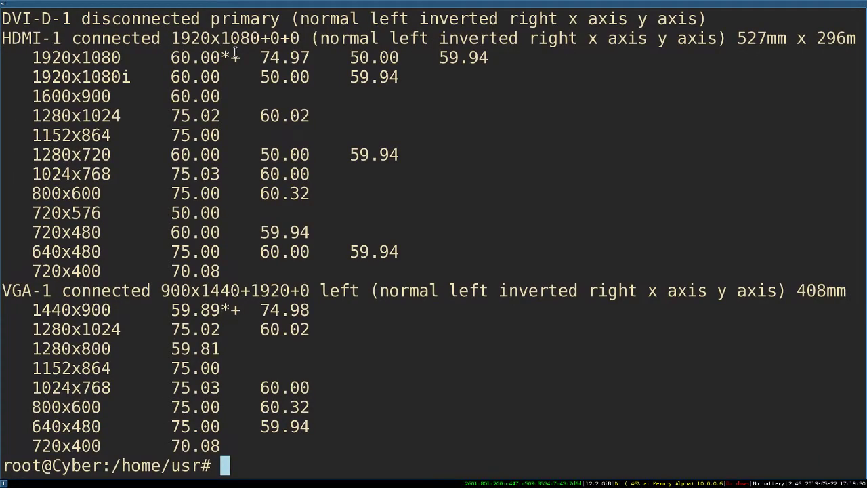
key("ctrl+shift+Page_Down")
key("ctrl+shift+Page_Down")
key("ctrl+shift+Page_Down")
key("ctrl+shift+Page_Down")
key("ctrl+shift+Page_Down")
key("ctrl+shift+Page_Down")
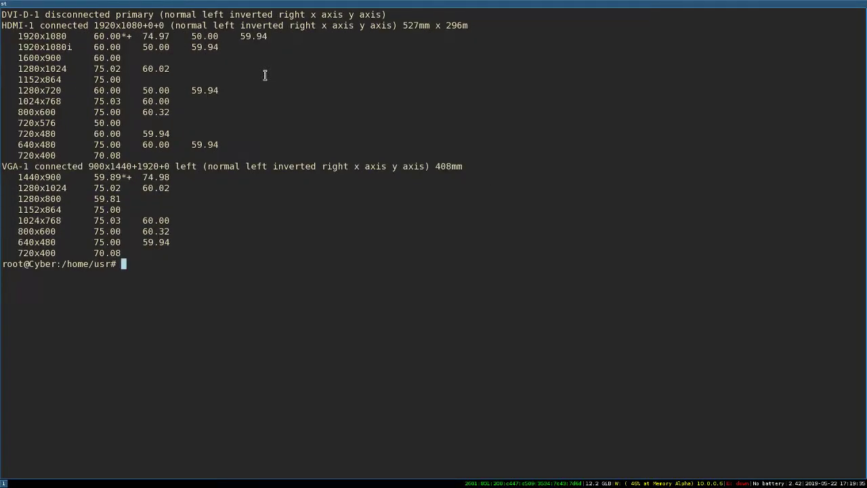
type("exit")
key("Return")
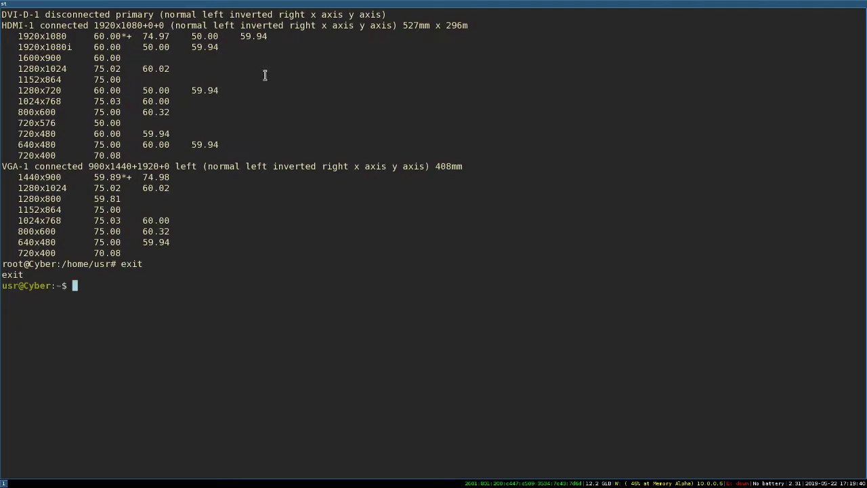
type("man xrand")
key("BackSpace")
key("BackSpace")
key("BackSpace")
key("BackSpace")
Open the xrandr manual and scroll to the per-output options like --rotate and --reflect.
type("randr")
key("Return")
scroll(265, 75, "down", 13)
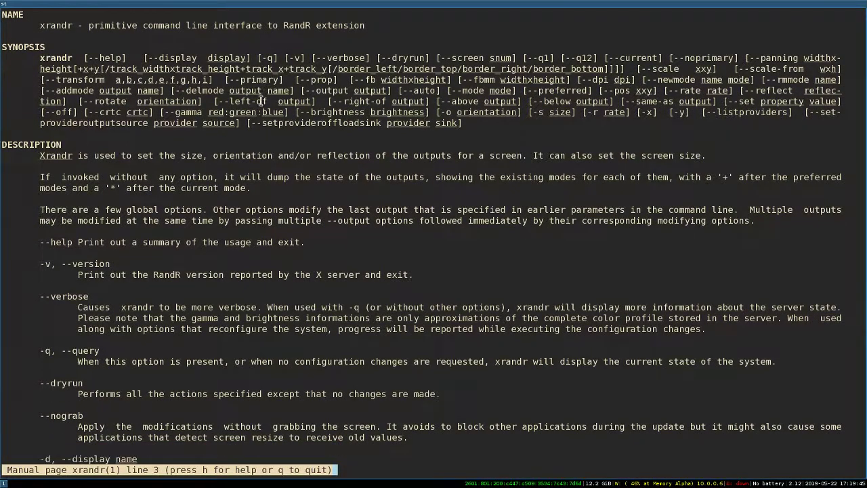
scroll(243, 124, "down", 20)
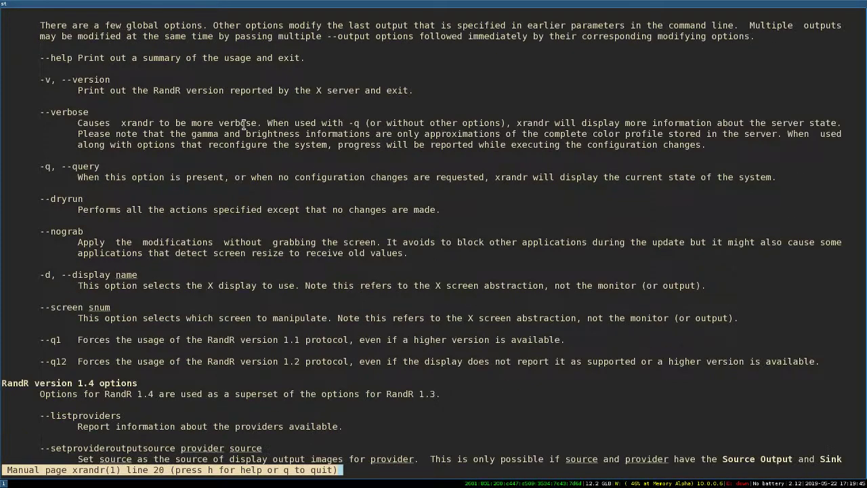
scroll(244, 128, "down", 20)
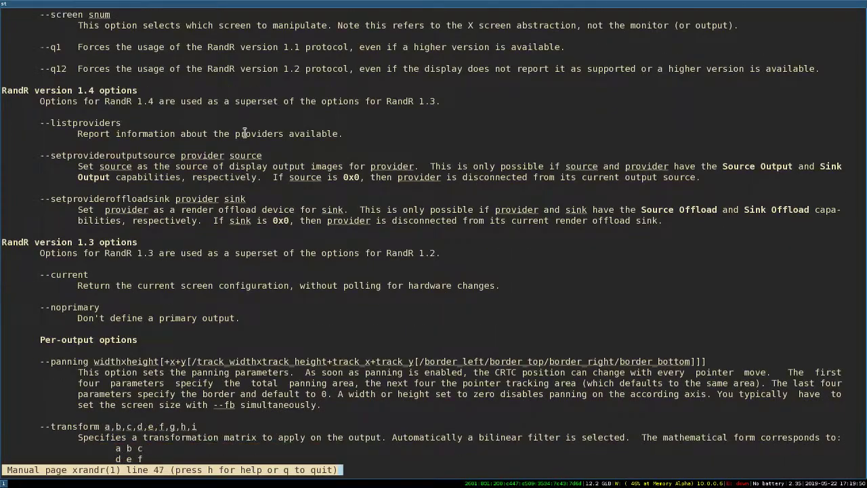
scroll(250, 136, "down", 8)
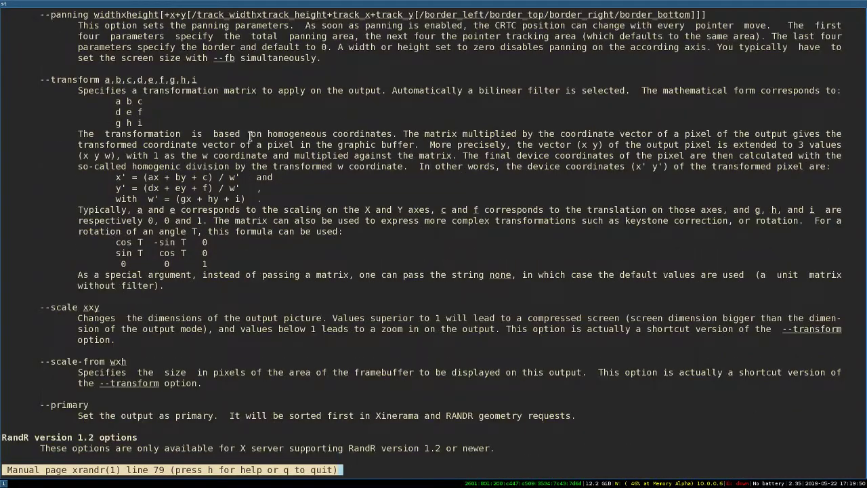
scroll(115, 359, "down", 2)
scroll(115, 361, "down", 17)
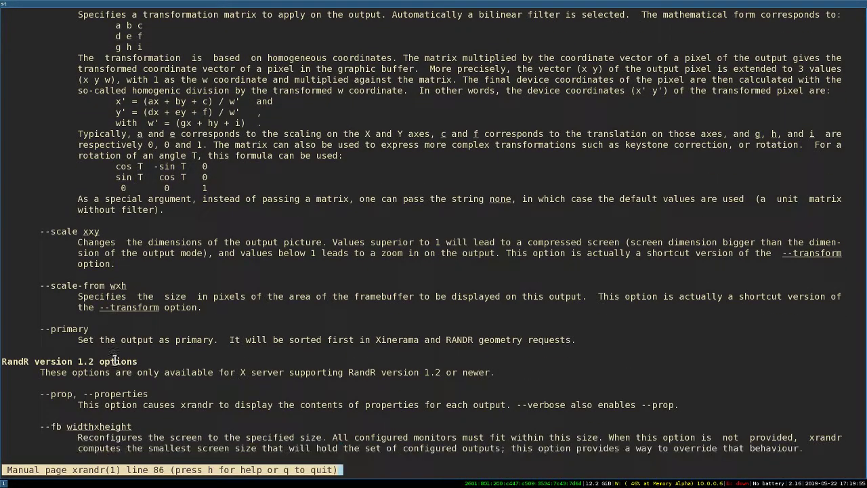
scroll(123, 337, "down", 19)
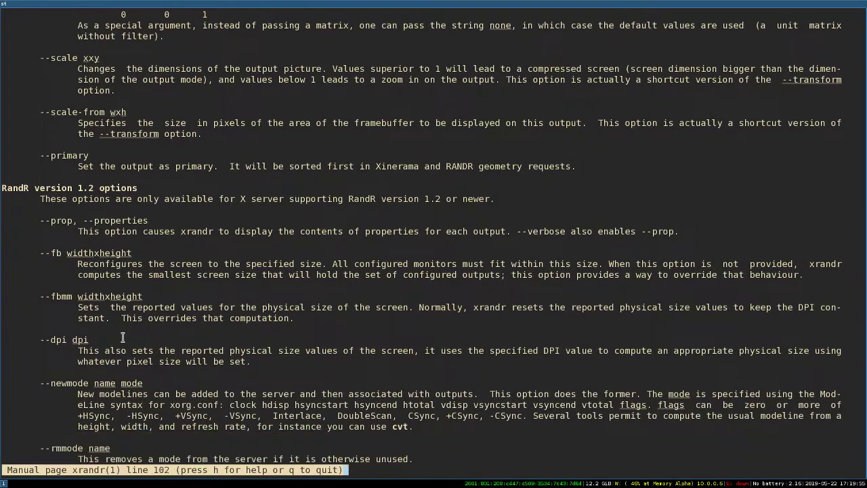
scroll(134, 324, "down", 20)
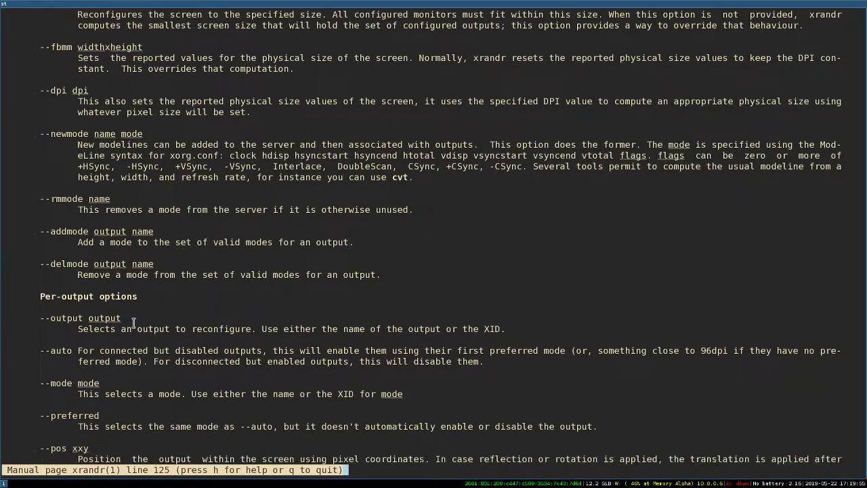
scroll(137, 318, "down", 6)
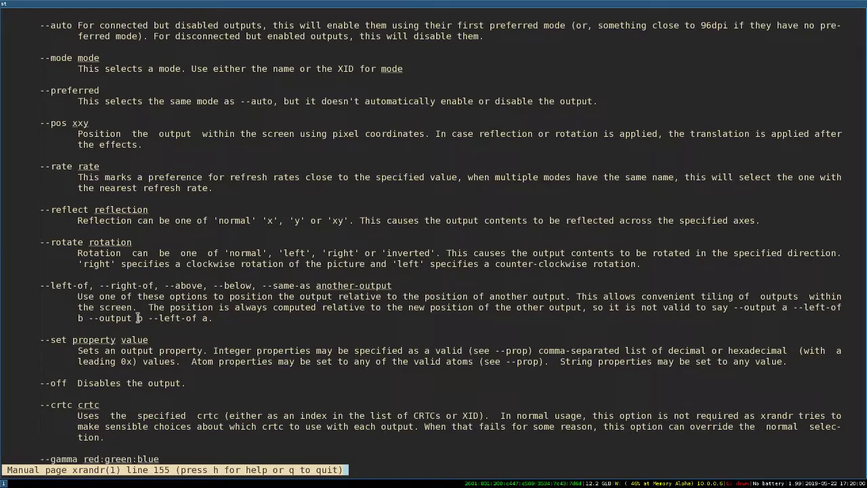
scroll(137, 317, "up", 6)
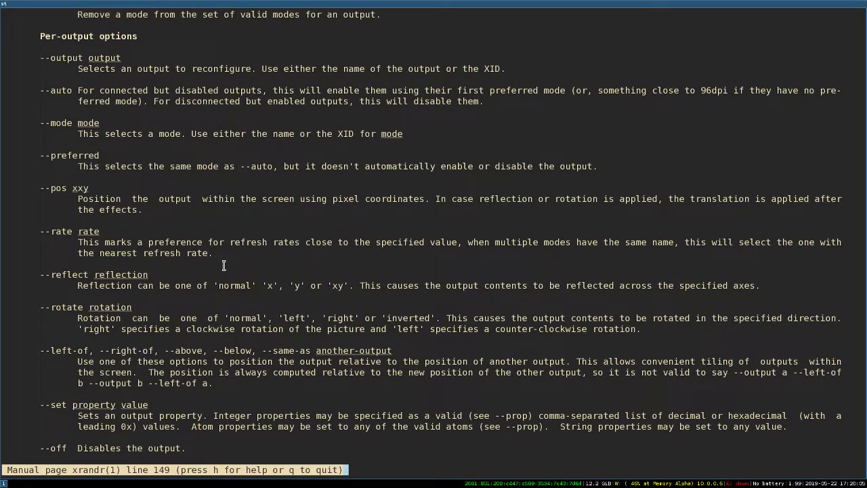
scroll(377, 261, "down", 8)
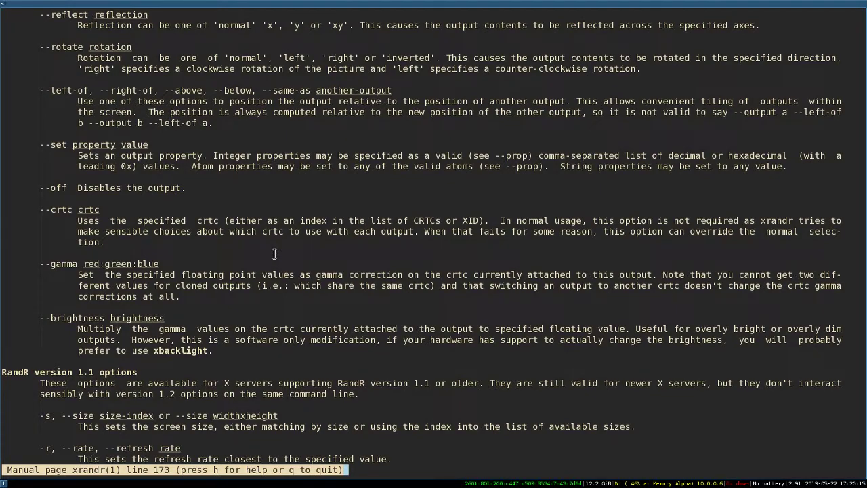
key("g")
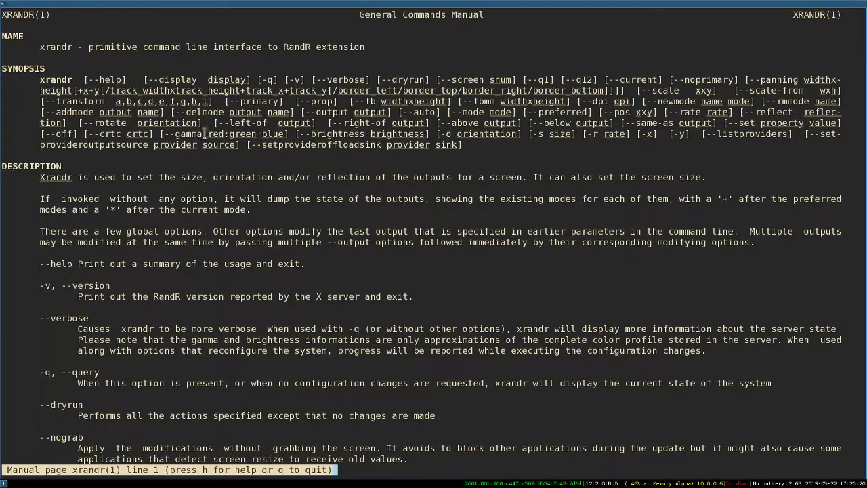